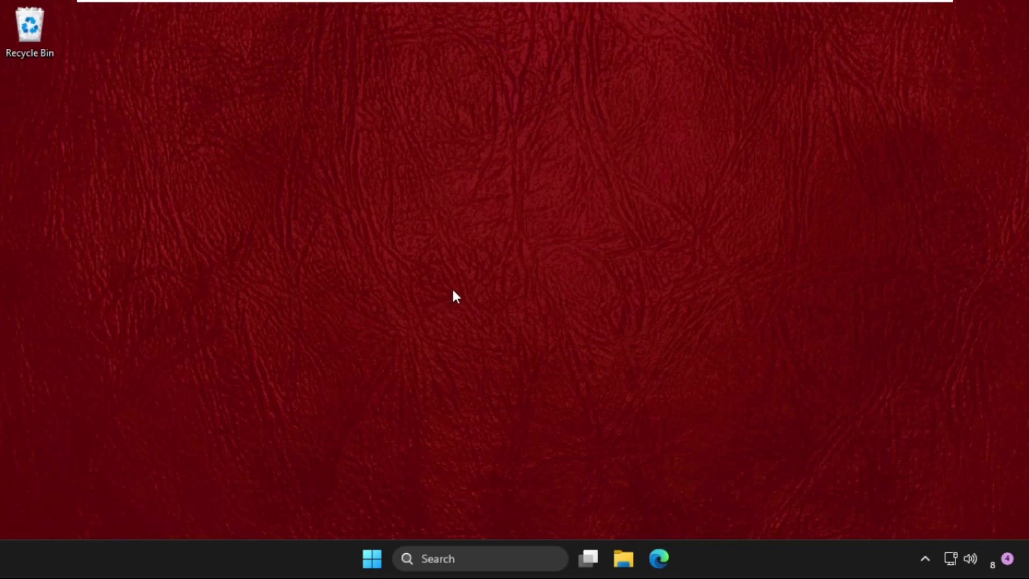
# Open the Windows Temp folder via Run with 'temp' and delete chrome_installer
pyautogui.rightClick(372, 558)
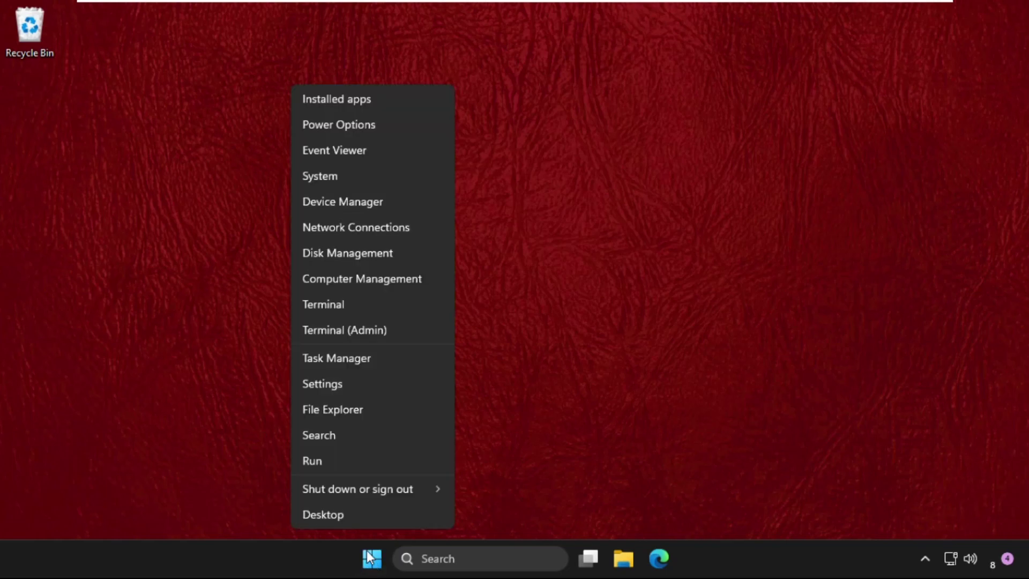
pyautogui.click(330, 461)
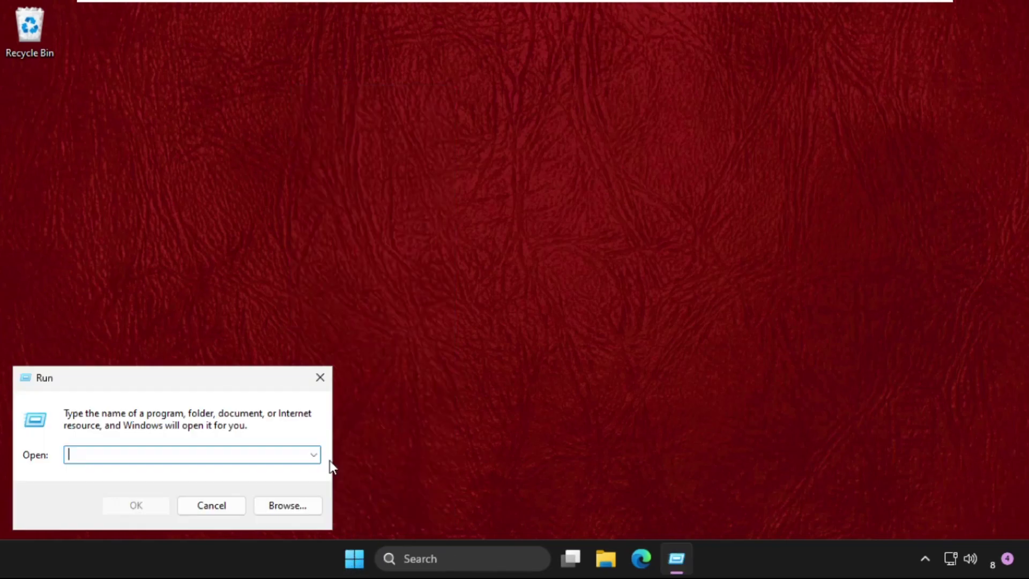
pyautogui.moveTo(206, 378); pyautogui.dragTo(569, 167)
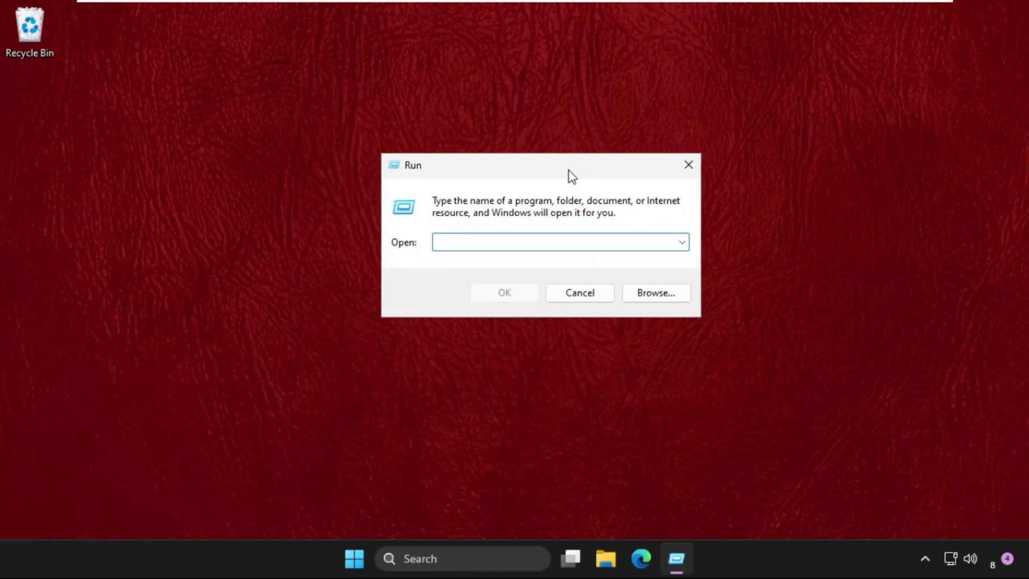
pyautogui.write('temp')
pyautogui.press('Return')
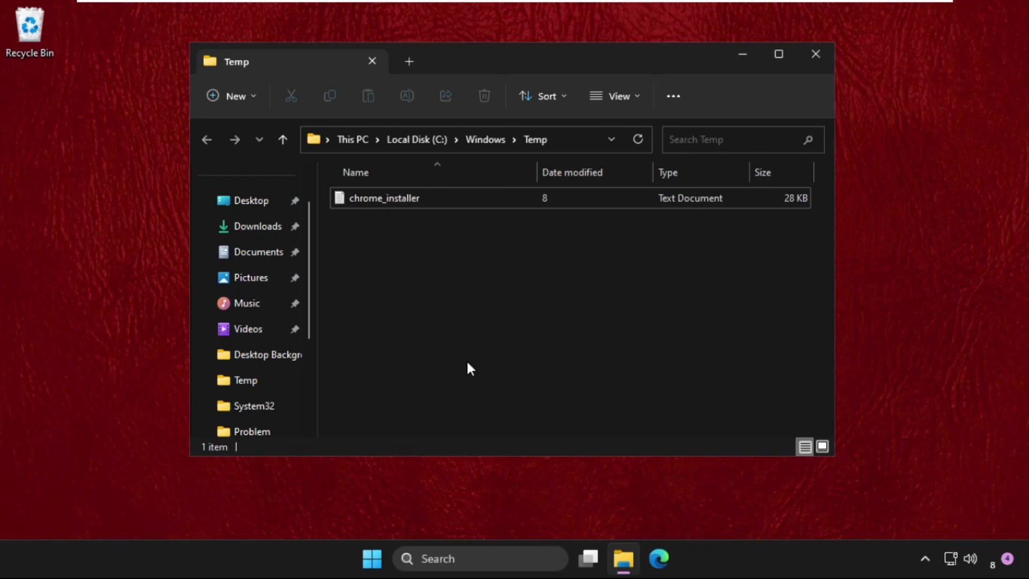
pyautogui.moveTo(466, 359); pyautogui.dragTo(437, 166)
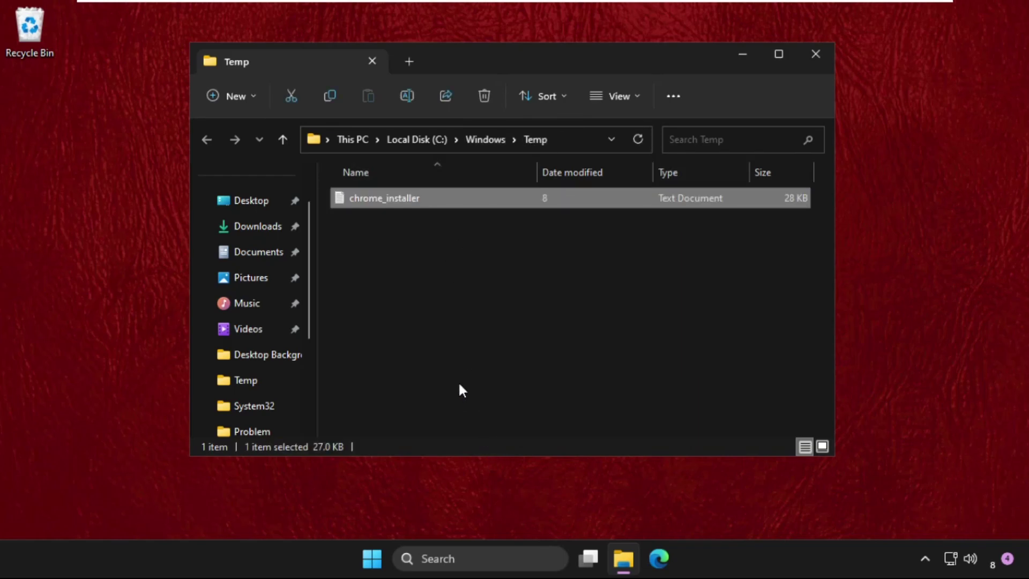
pyautogui.moveTo(458, 381); pyautogui.dragTo(404, 185)
pyautogui.click(486, 96)
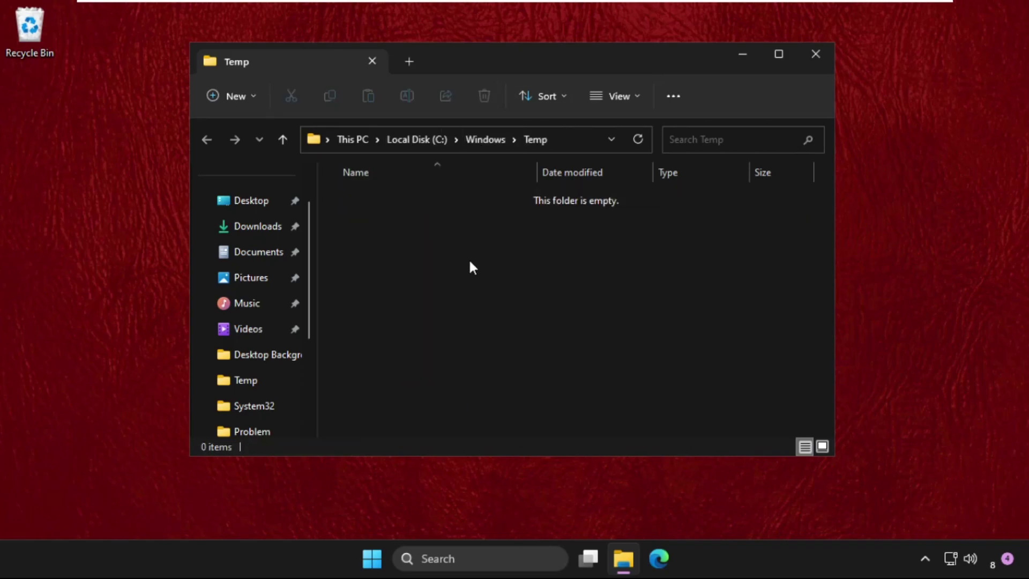
# Delete all 78 items from the account's %temp% folder under AppData\Local
pyautogui.click(819, 54)
pyautogui.rightClick(372, 558)
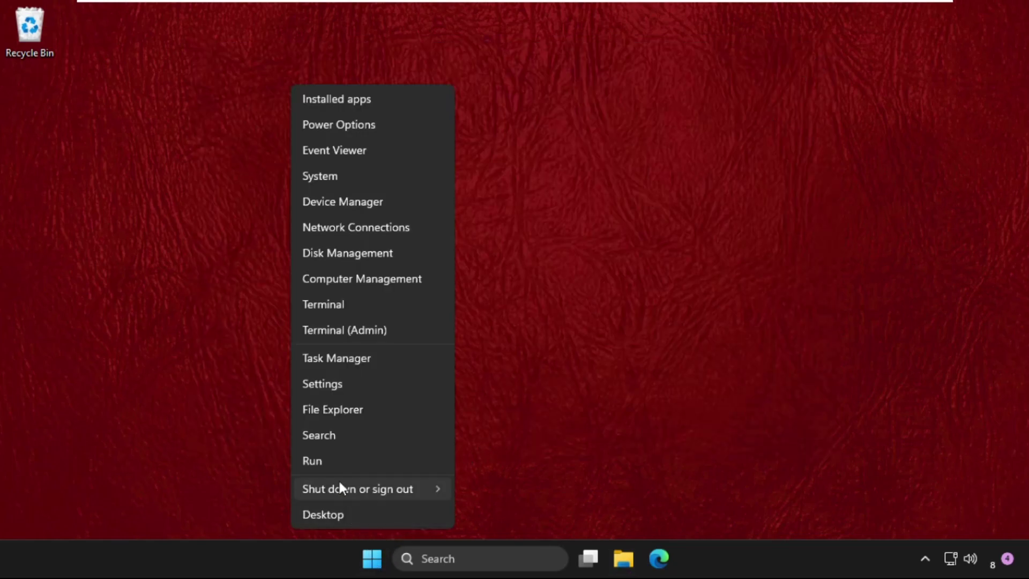
pyautogui.click(336, 465)
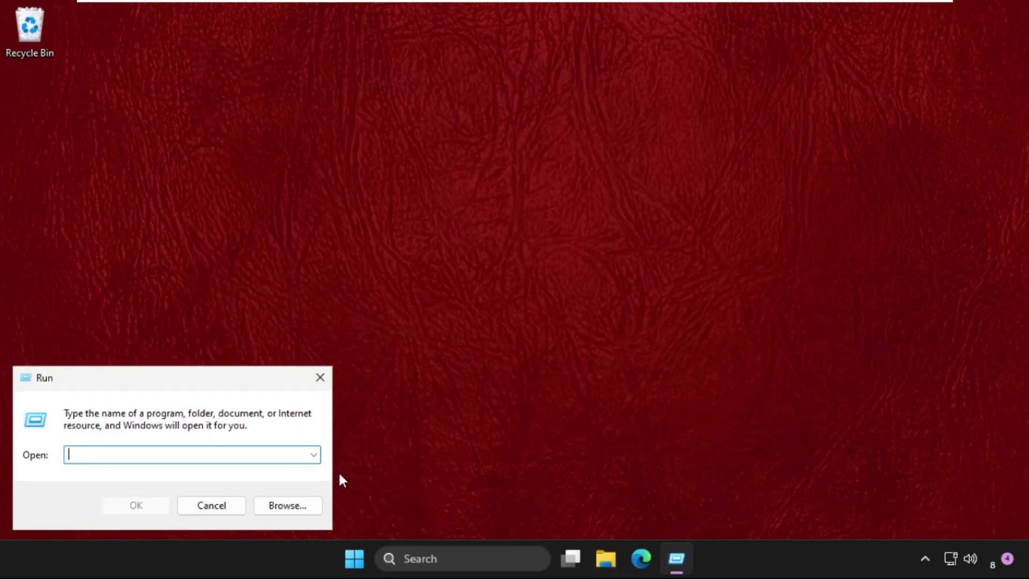
pyautogui.write('%tem')
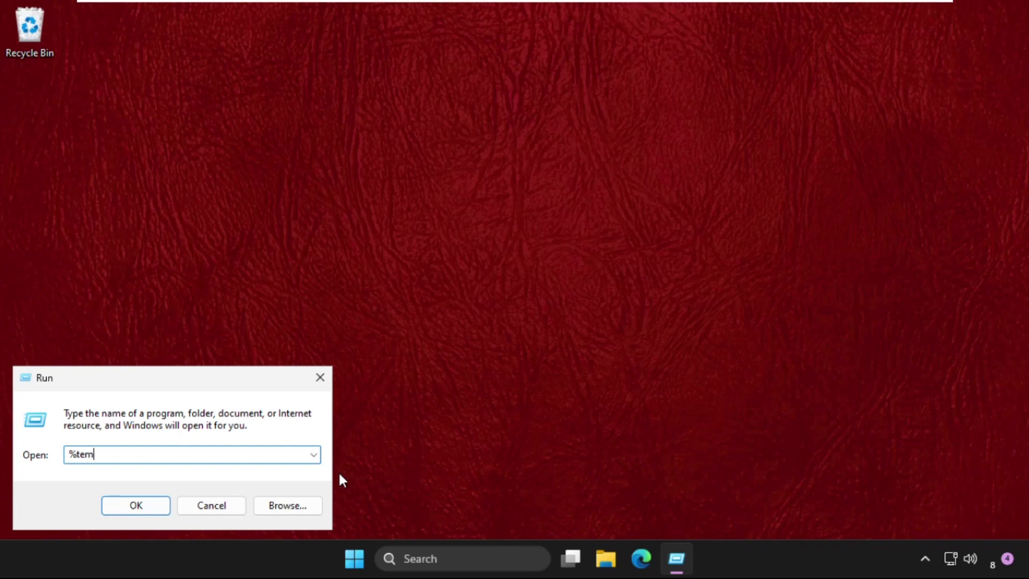
pyautogui.write('p%')
pyautogui.press('Return')
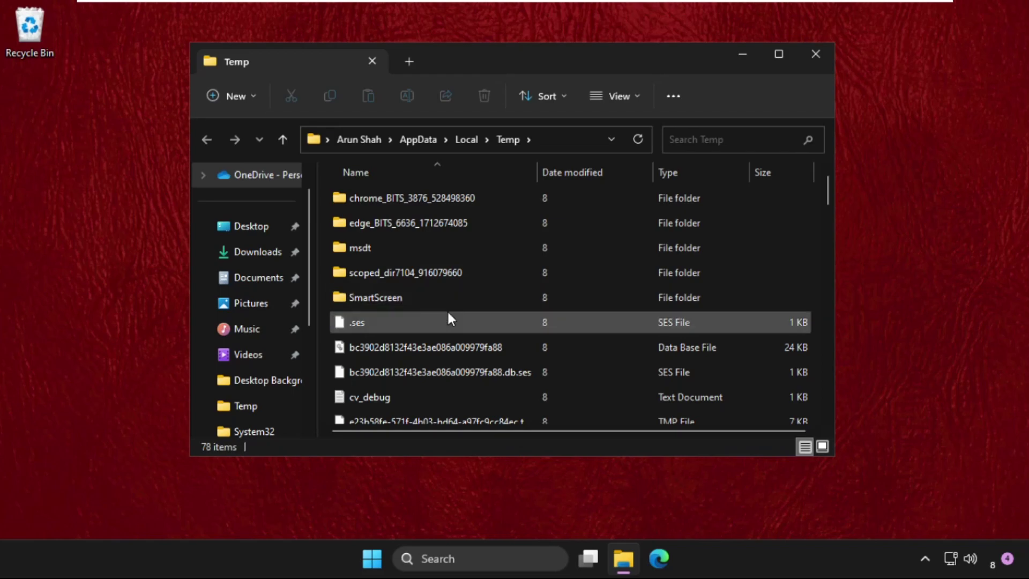
pyautogui.scroll(-3, 446, 310)
pyautogui.scroll(3, 446, 319)
pyautogui.click(447, 319)
pyautogui.hotkey('ctrl', 'a')
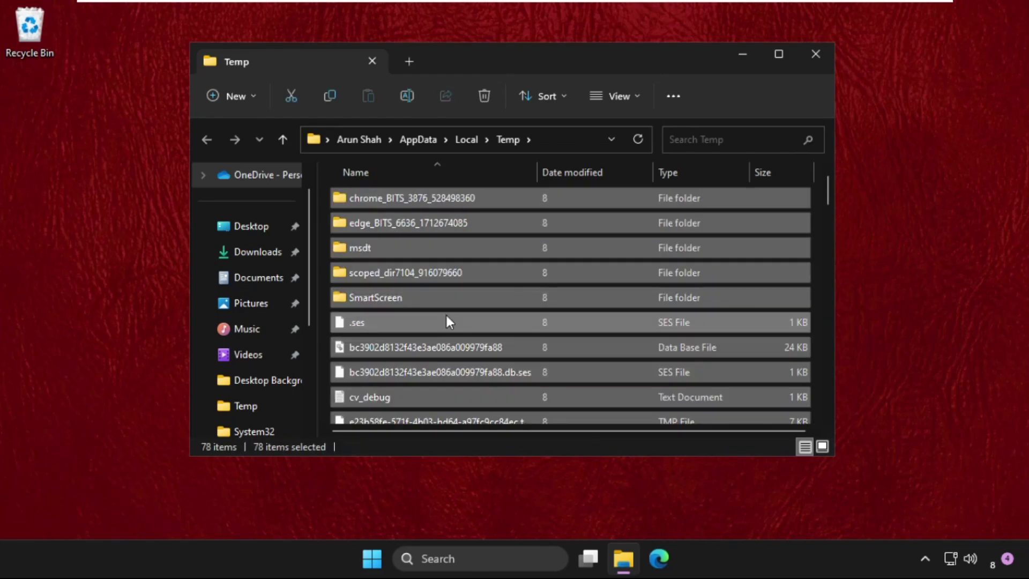
pyautogui.click(485, 96)
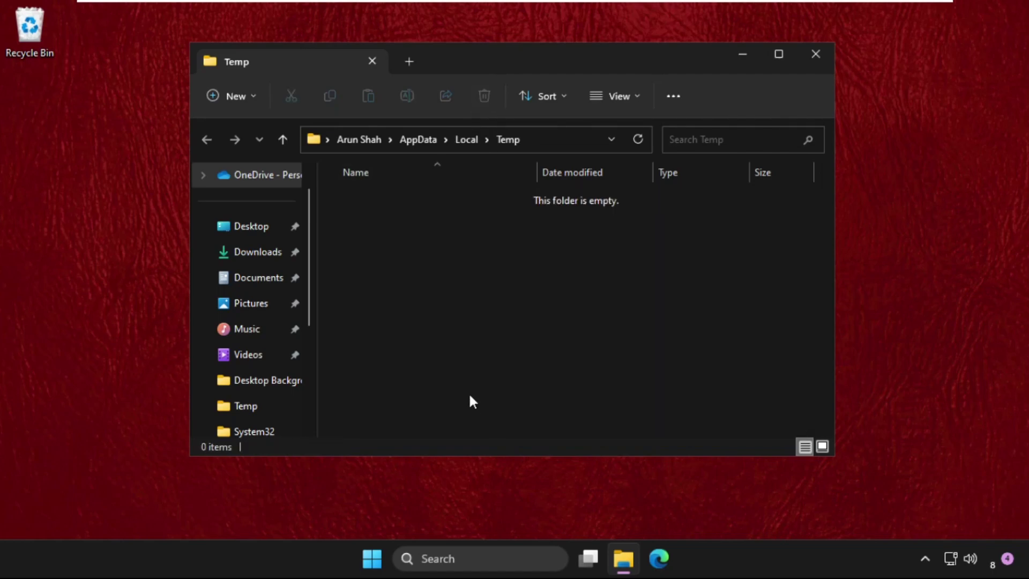
# Delete all 400 items from the Prefetch folder opened via Run, then close its window
pyautogui.click(815, 54)
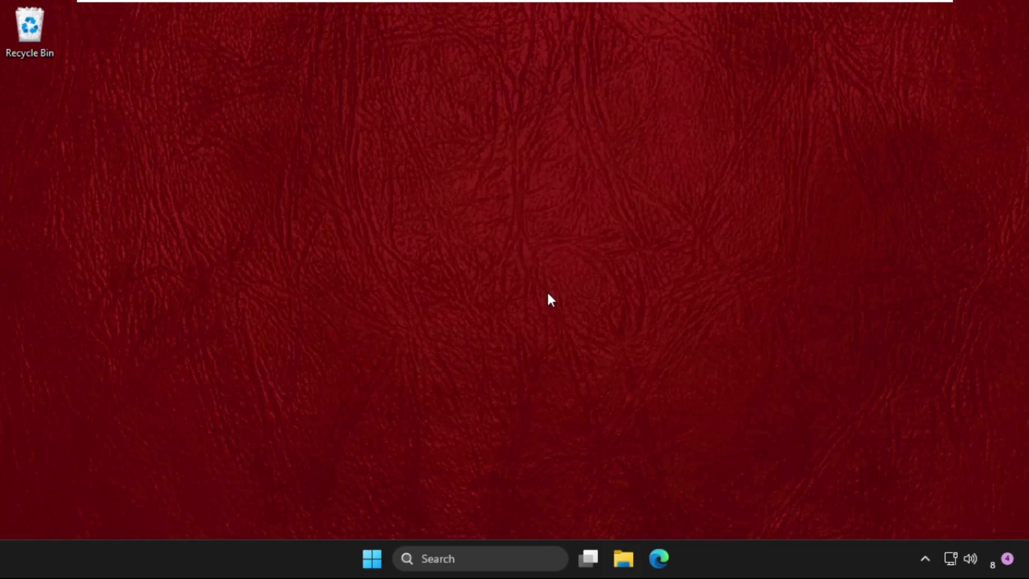
pyautogui.rightClick(373, 558)
pyautogui.click(309, 458)
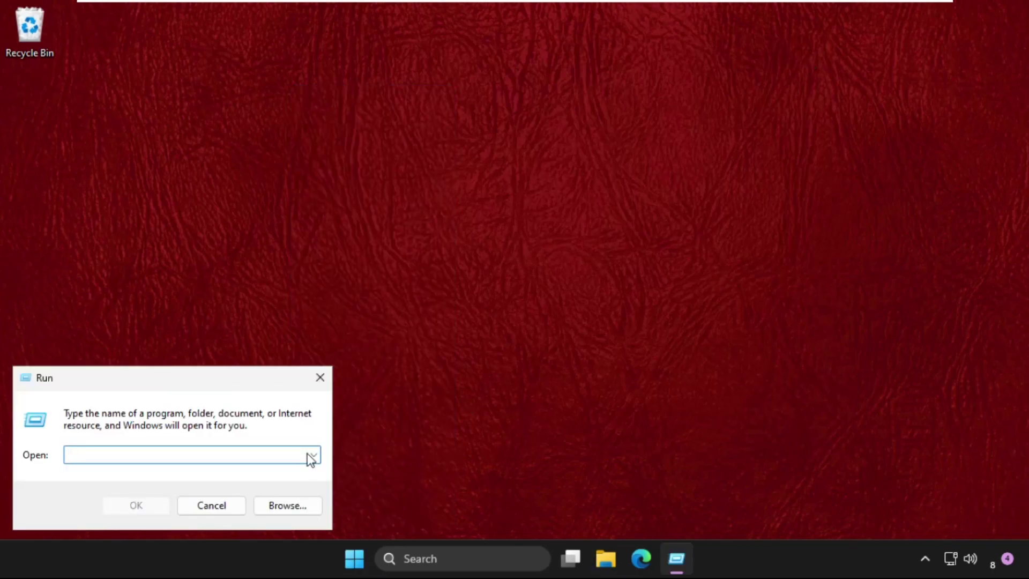
pyautogui.write('pre')
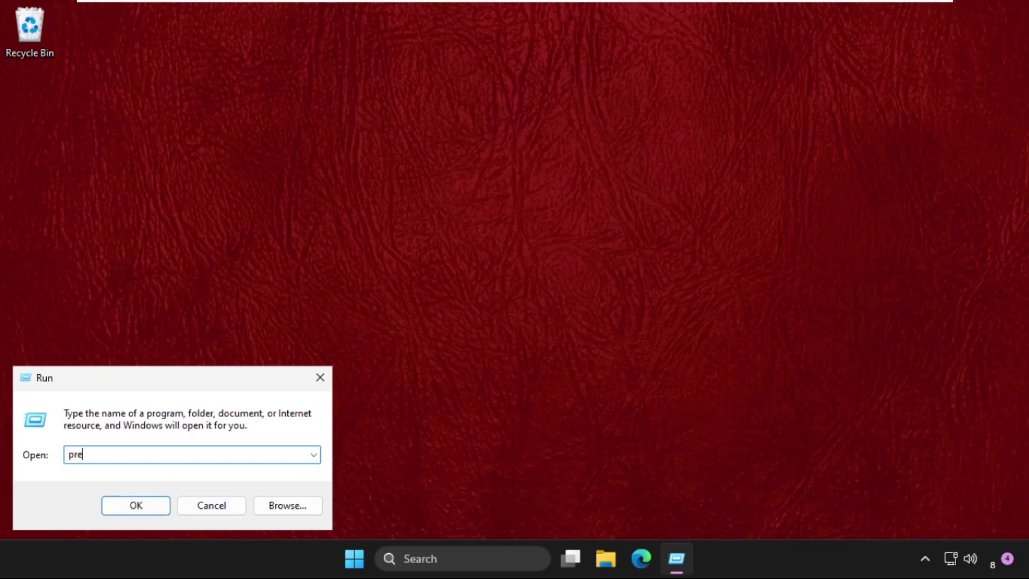
pyautogui.write('fetch')
pyautogui.press('Return')
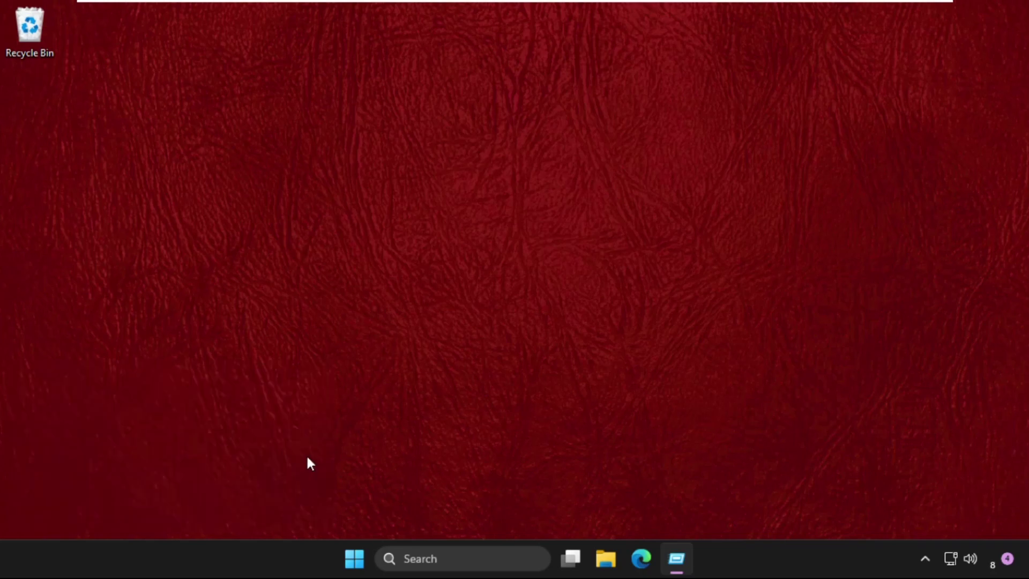
pyautogui.click(447, 327)
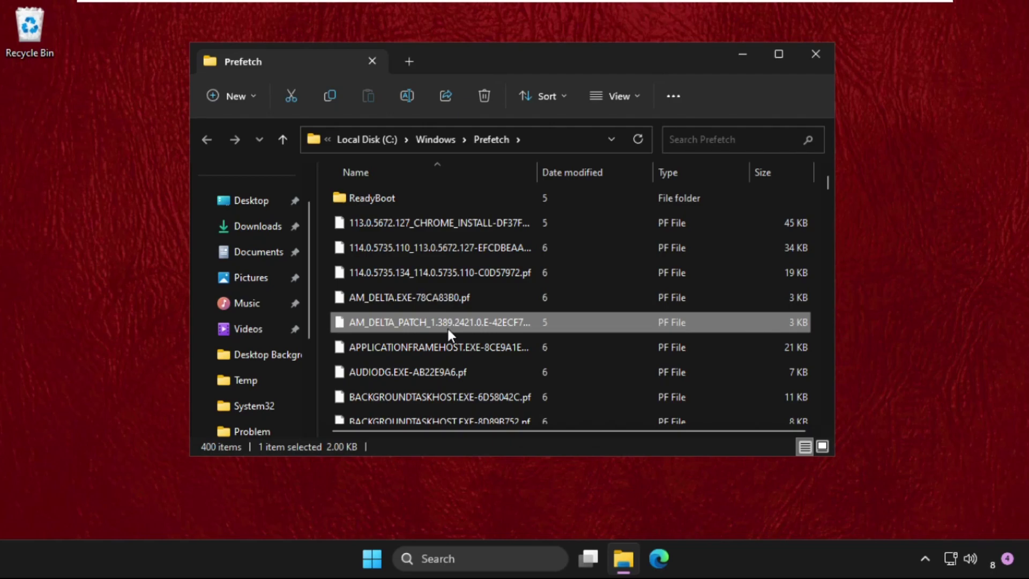
pyautogui.hotkey('ctrl', 'a')
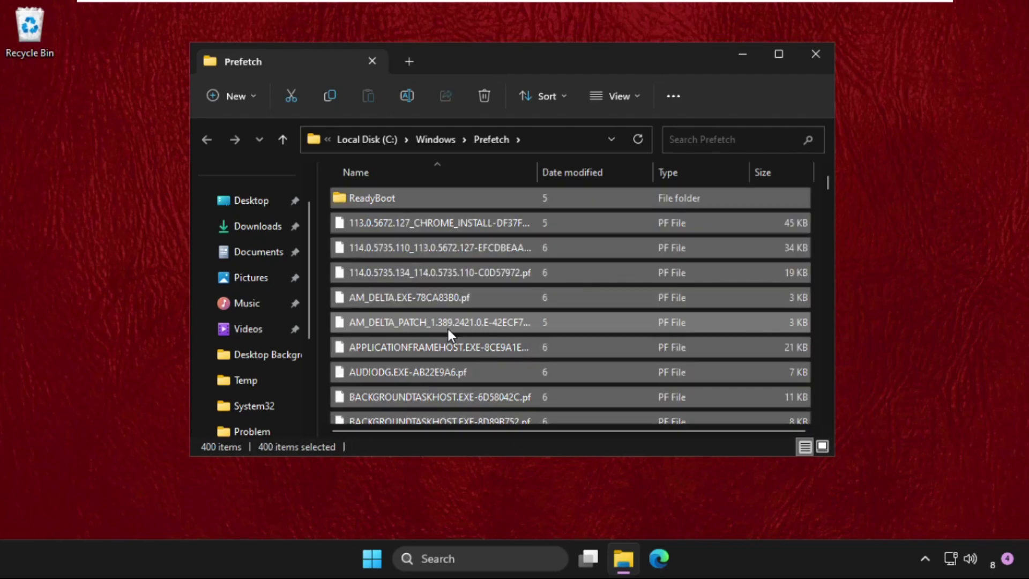
pyautogui.click(485, 96)
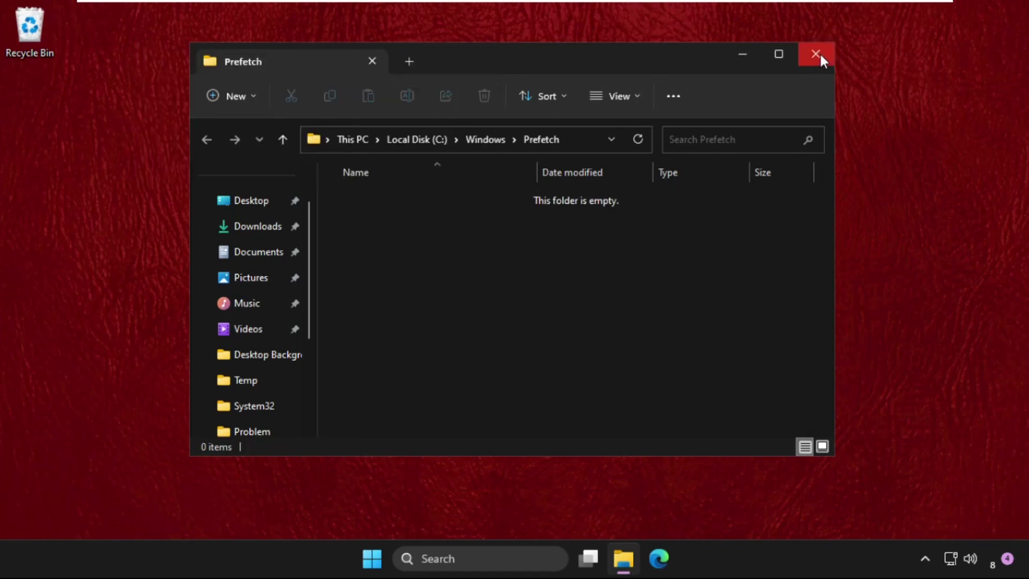
pyautogui.click(820, 56)
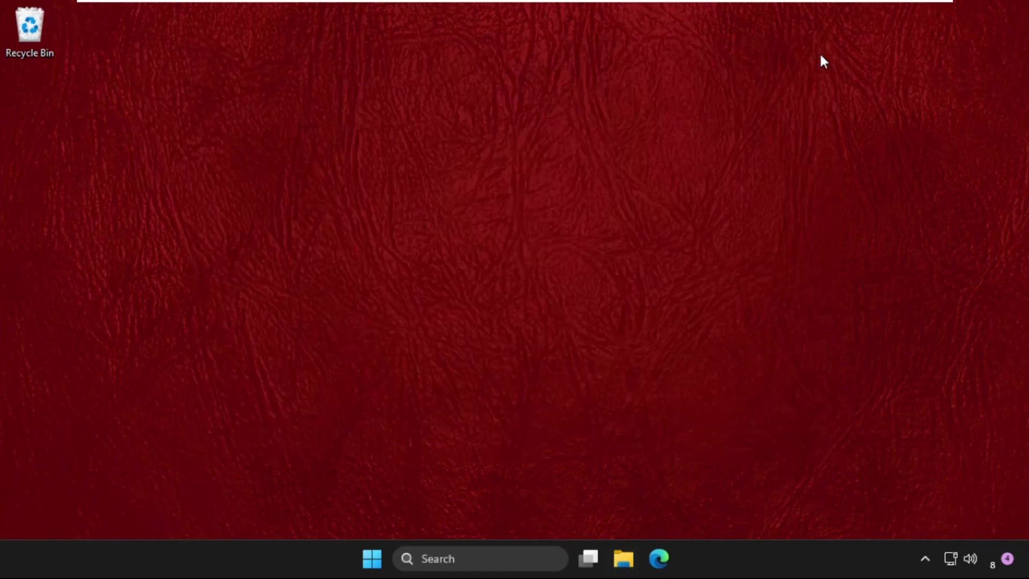
# Empty the Recycle Bin and confirm permanent deletion of its 9,684 items
pyautogui.rightClick(45, 21)
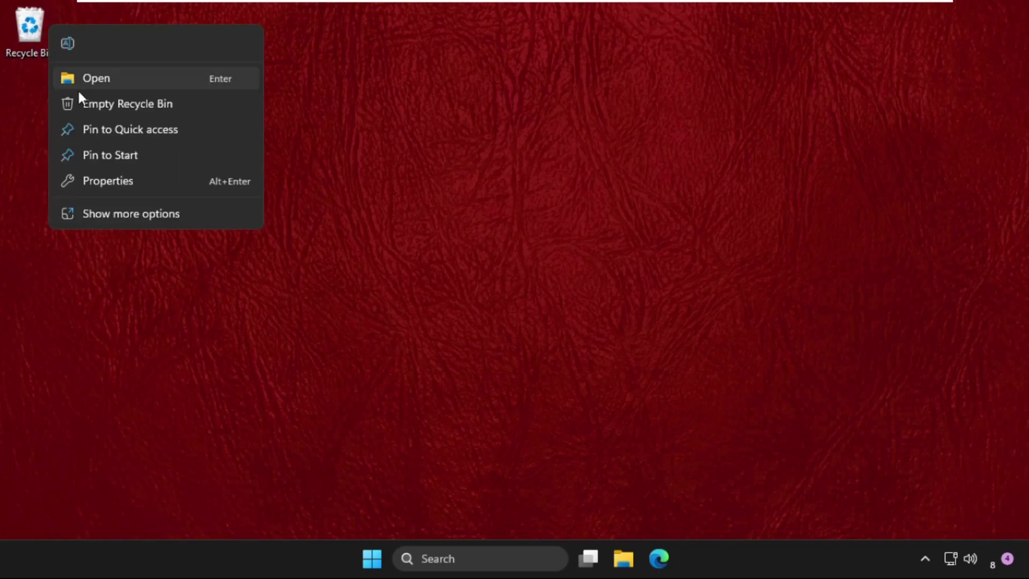
pyautogui.click(92, 104)
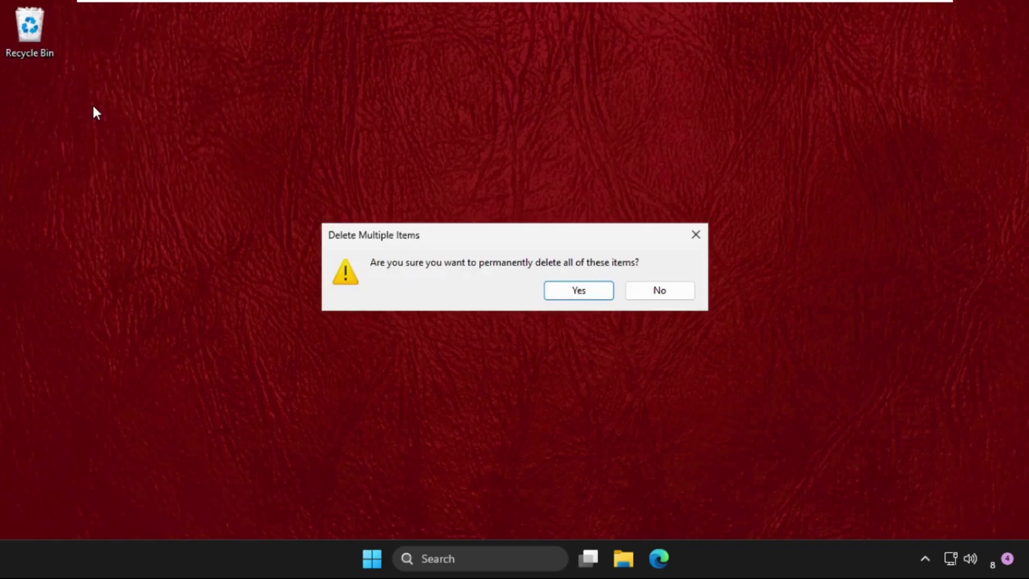
pyautogui.click(587, 293)
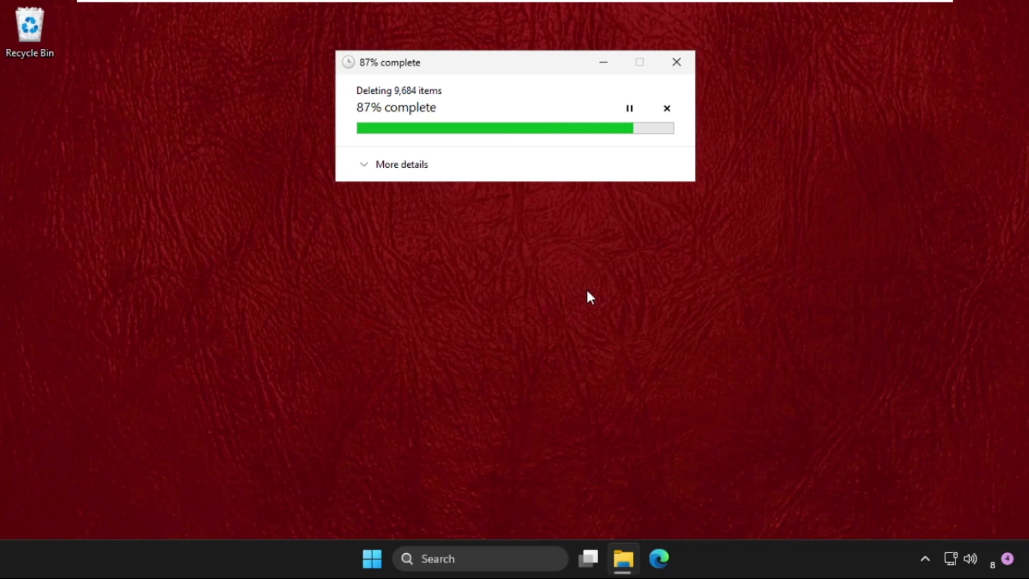
# Launch the Services console from Windows search
pyautogui.click(414, 556)
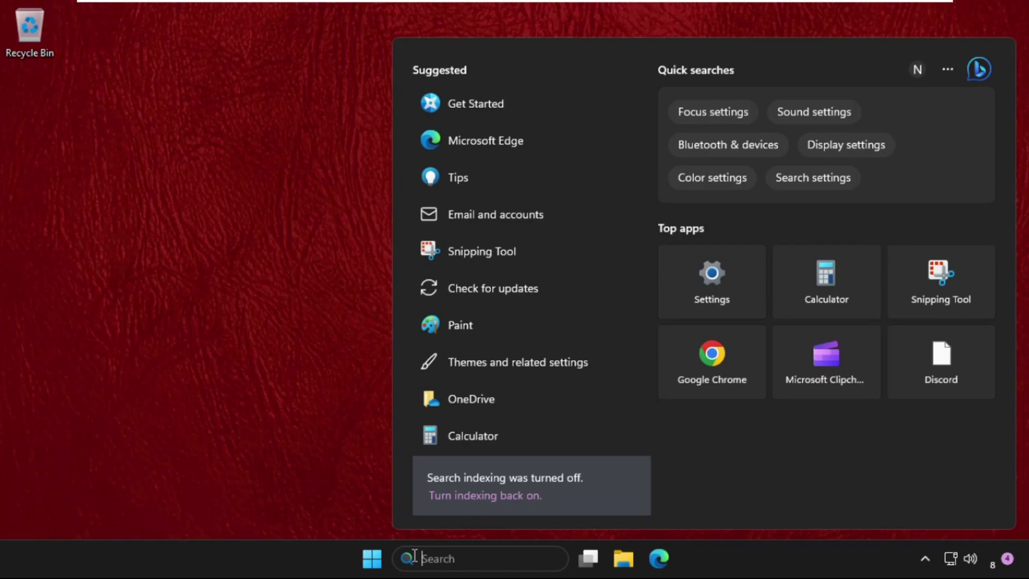
pyautogui.write('services')
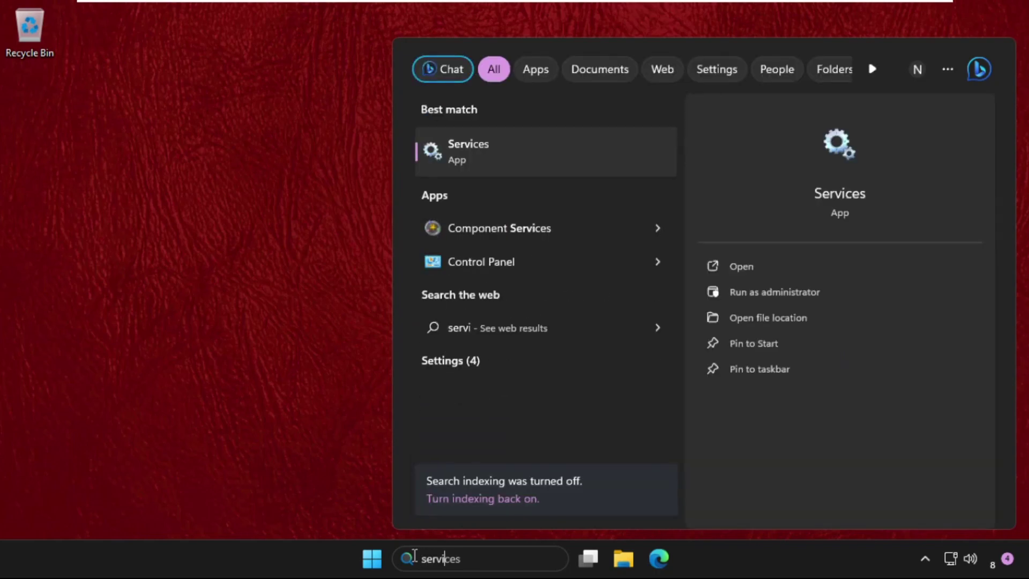
pyautogui.press('Return')
pyautogui.click(575, 332)
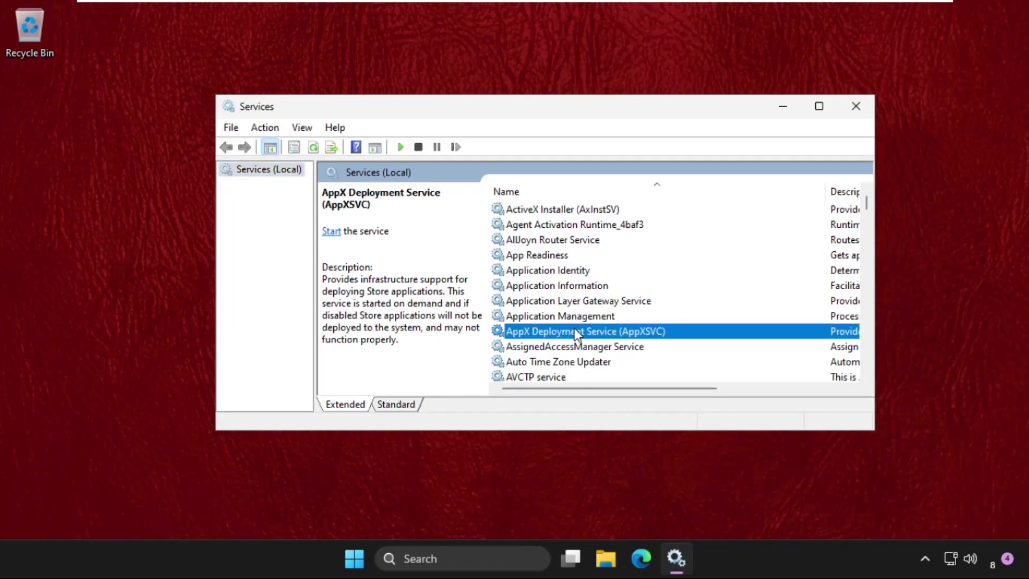
pyautogui.write('sen')
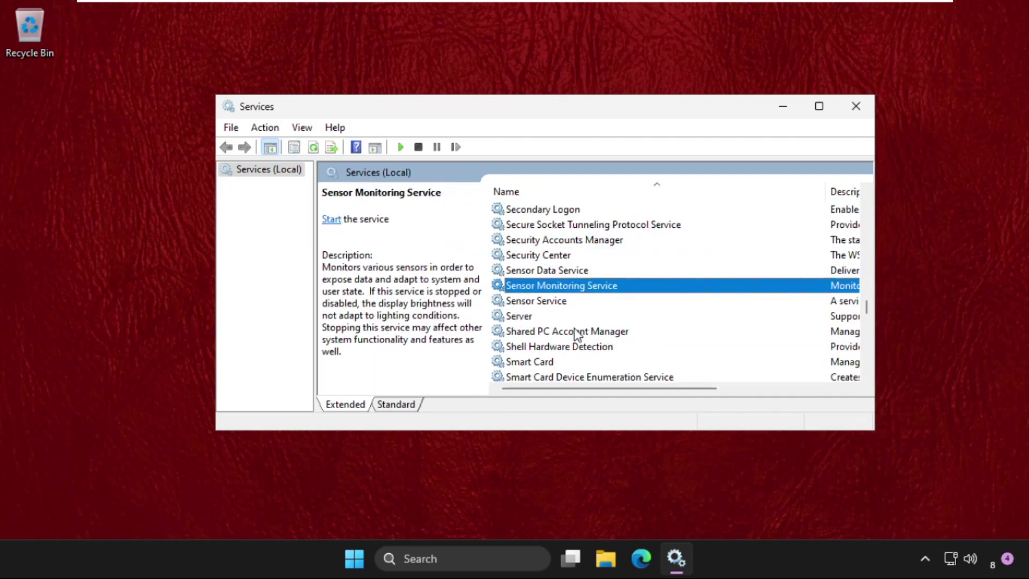
pyautogui.scroll(-2, 574, 331)
pyautogui.scroll(-2, 574, 328)
pyautogui.scroll(-2, 574, 327)
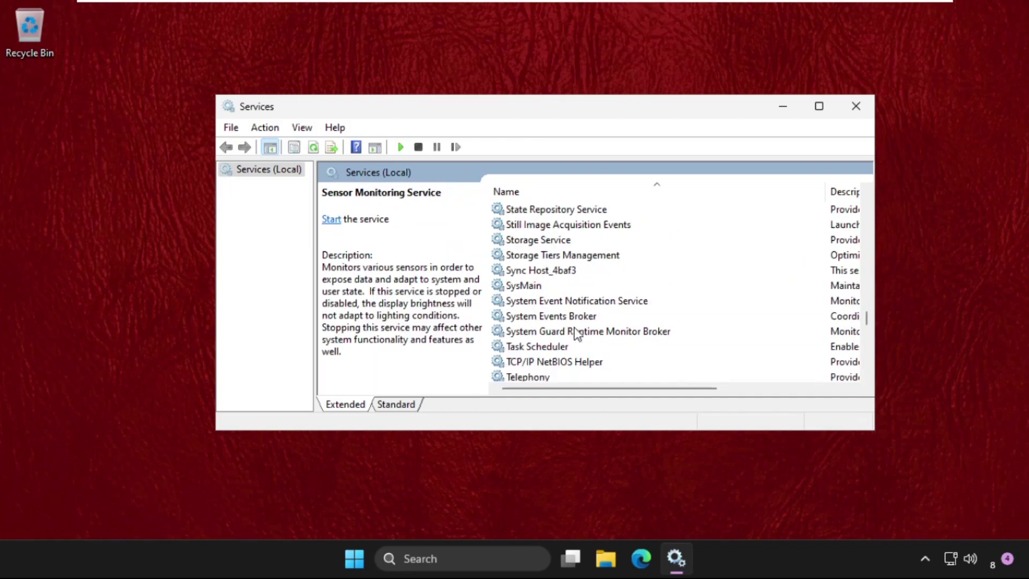
# Set SysMain's startup type to Disabled in its properties and apply
pyautogui.click(534, 286)
pyautogui.rightClick(561, 287)
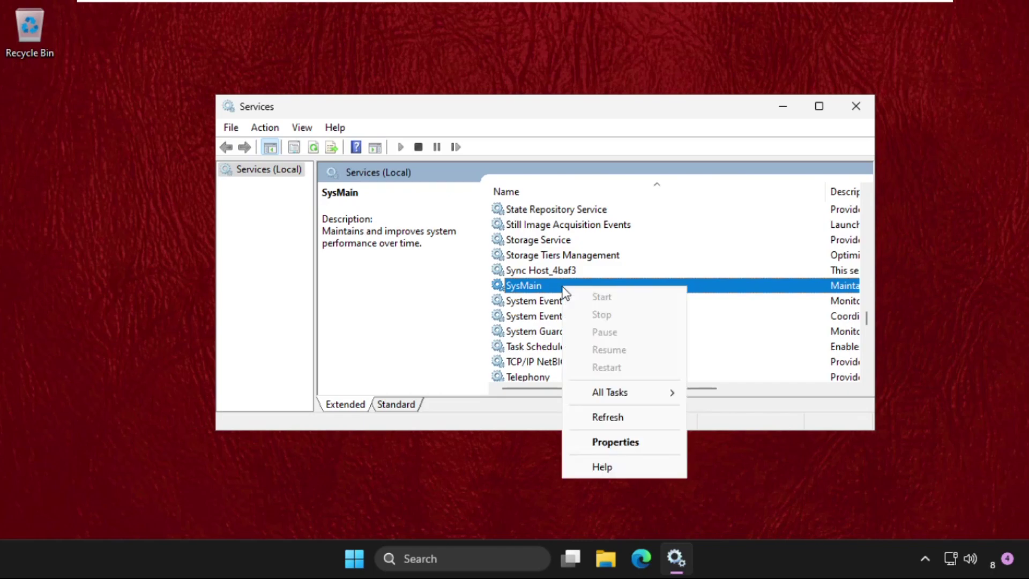
pyautogui.click(615, 443)
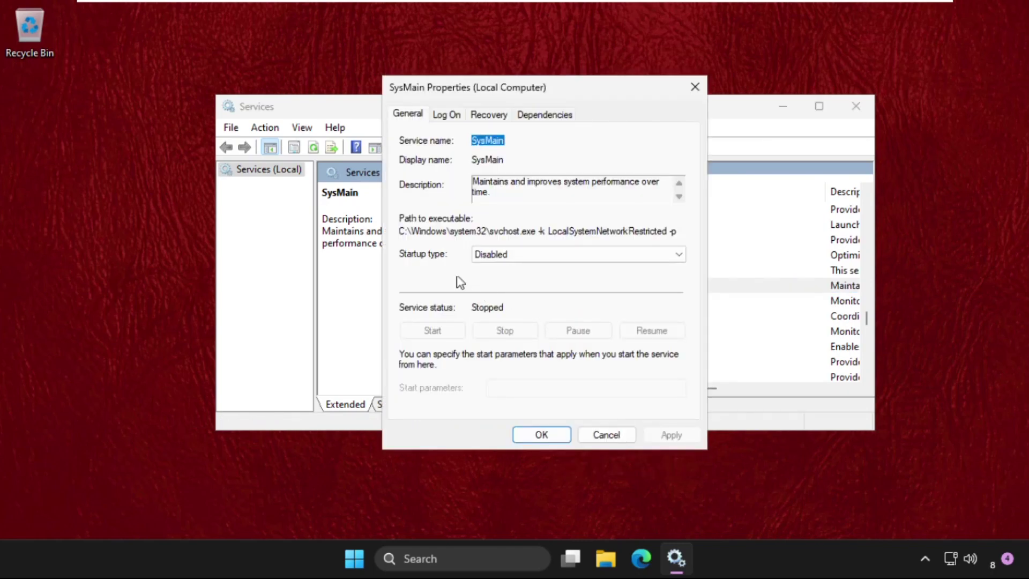
pyautogui.click(545, 255)
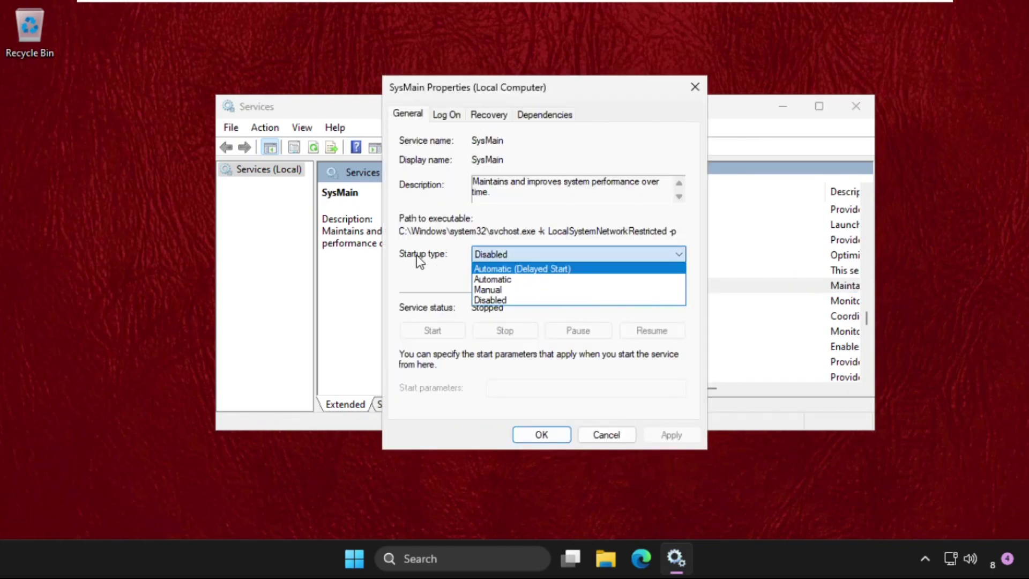
pyautogui.click(507, 301)
pyautogui.click(671, 435)
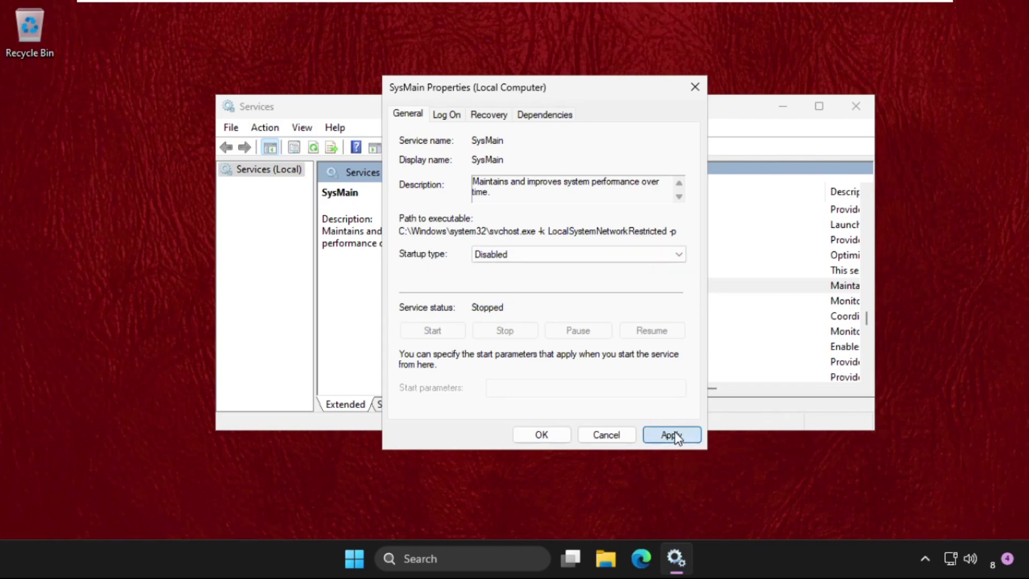
pyautogui.click(541, 435)
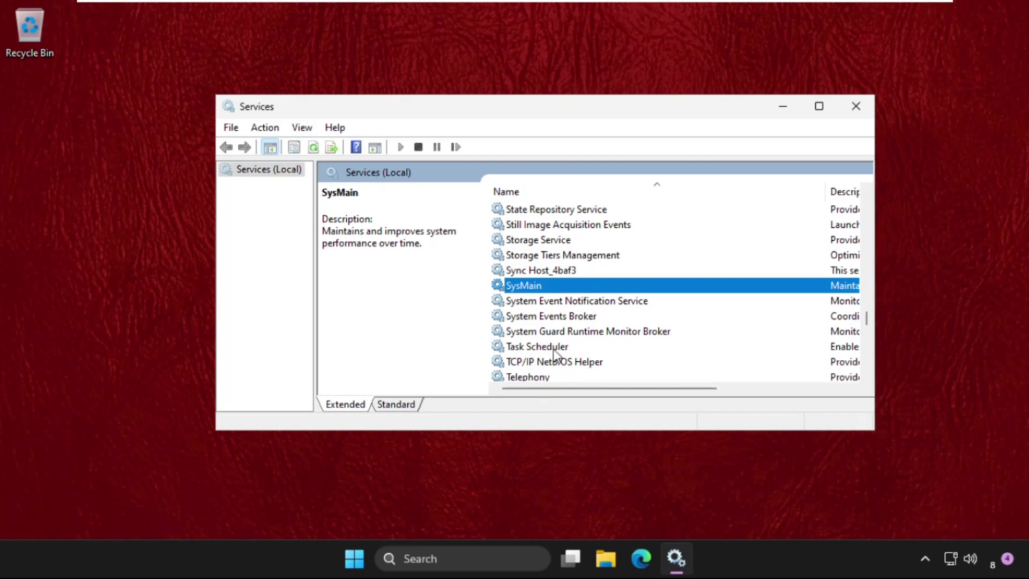
pyautogui.write('we')
pyautogui.scroll(-5, 556, 356)
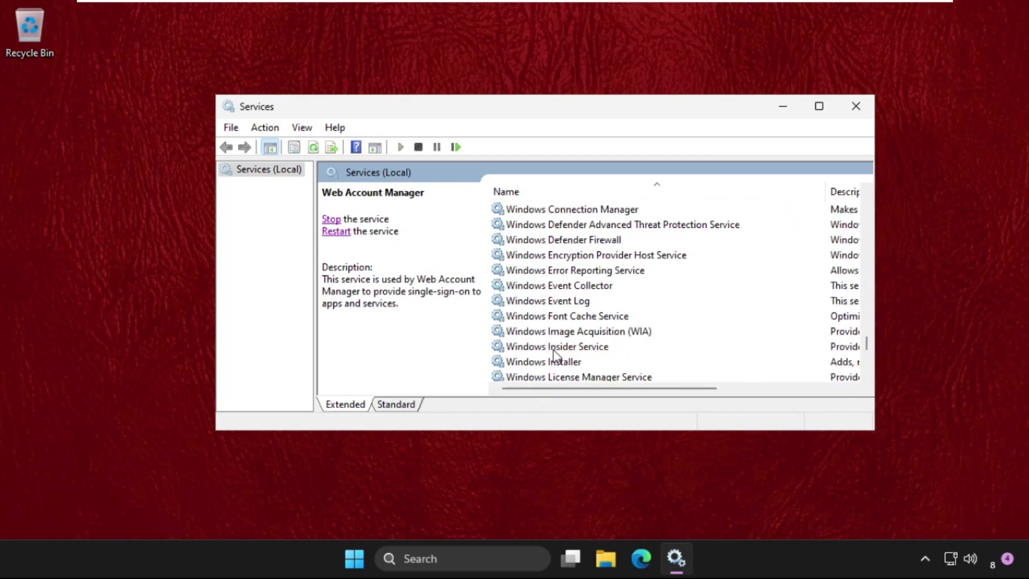
pyautogui.scroll(-3, 555, 356)
# Set Windows Update's startup type to Disabled, apply, and stop the service
pyautogui.click(649, 316)
pyautogui.scroll(-3, 616, 330)
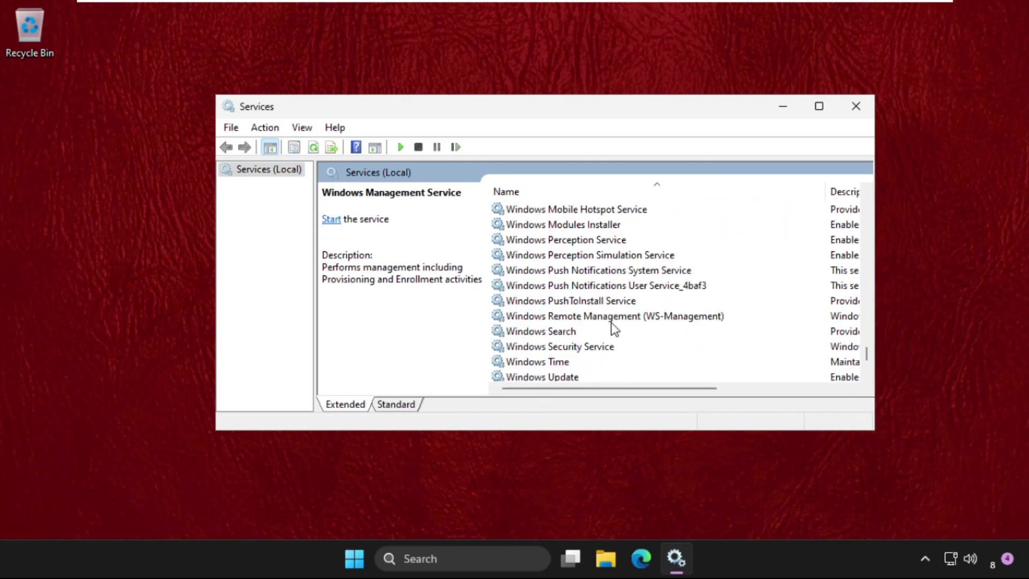
pyautogui.scroll(-2, 571, 338)
pyautogui.click(554, 333)
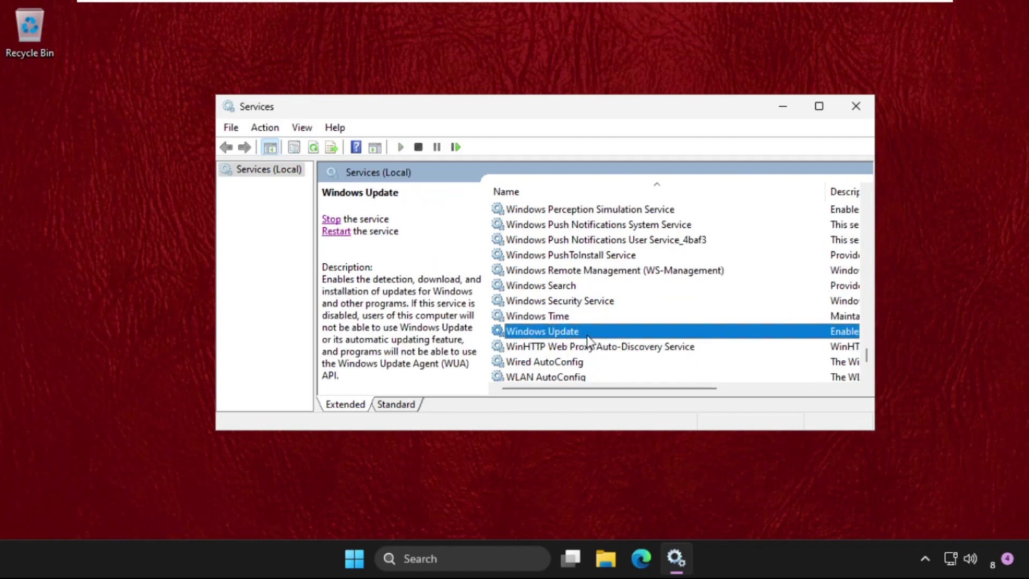
pyautogui.rightClick(591, 333)
pyautogui.click(643, 490)
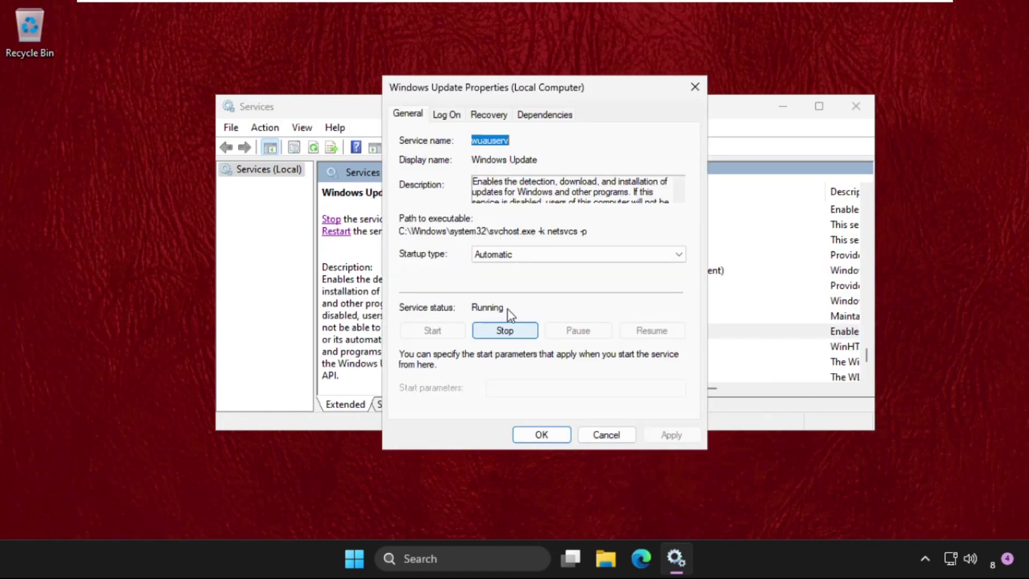
pyautogui.click(579, 254)
pyautogui.click(523, 300)
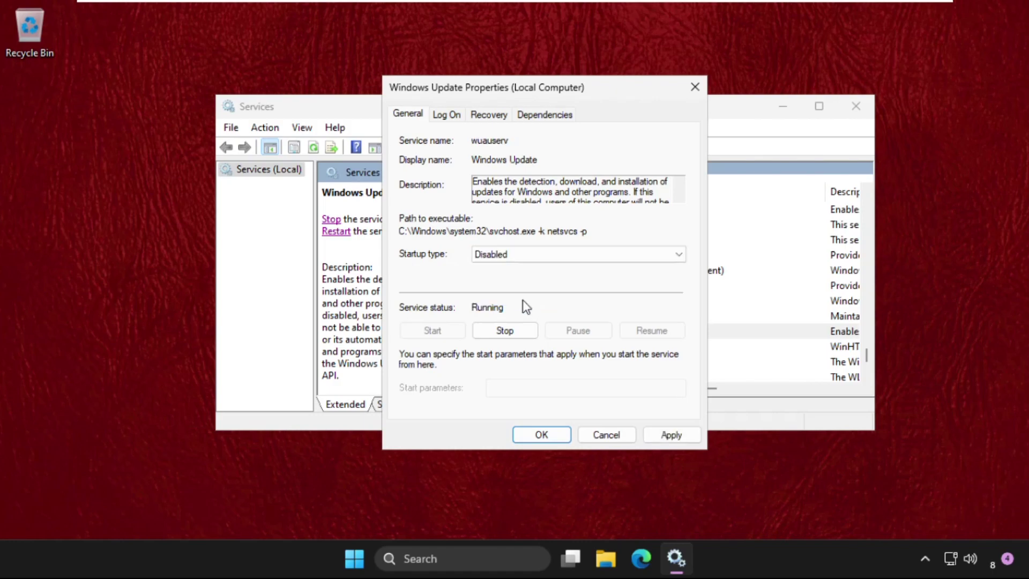
pyautogui.click(672, 435)
pyautogui.click(541, 435)
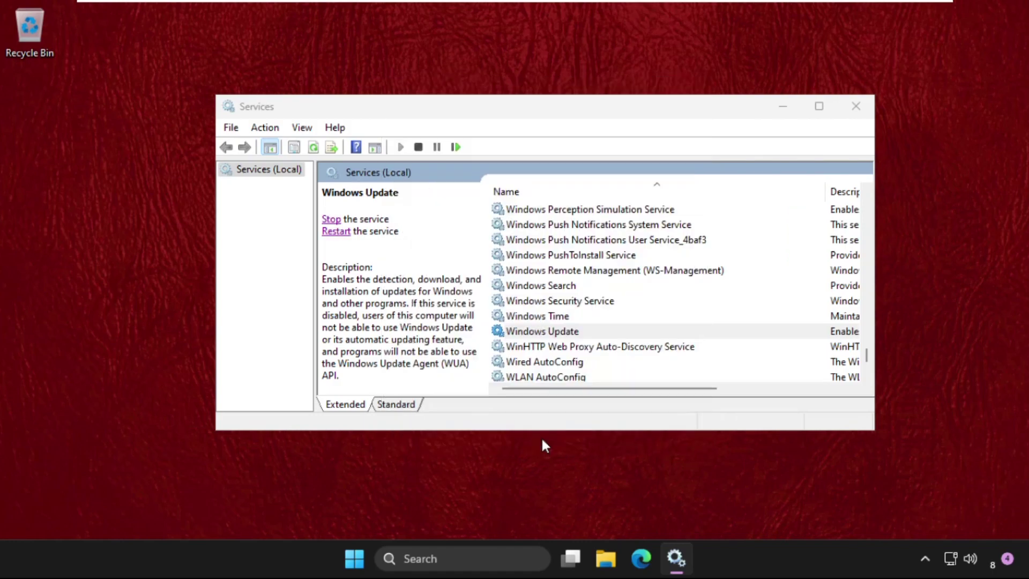
pyautogui.click(331, 218)
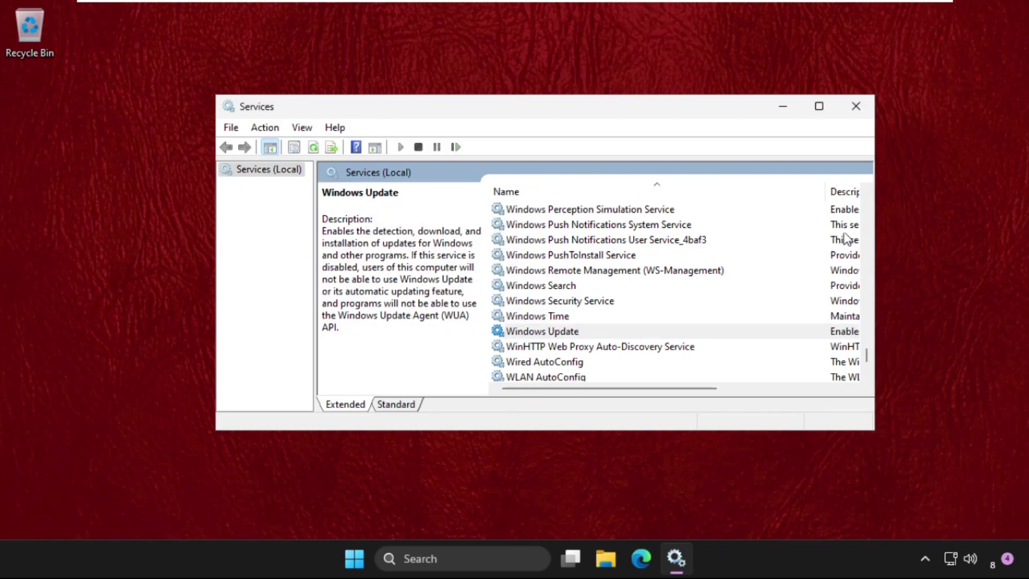
# Close Services and run cleanmgr to open Disk Cleanup for drive C:
pyautogui.click(856, 106)
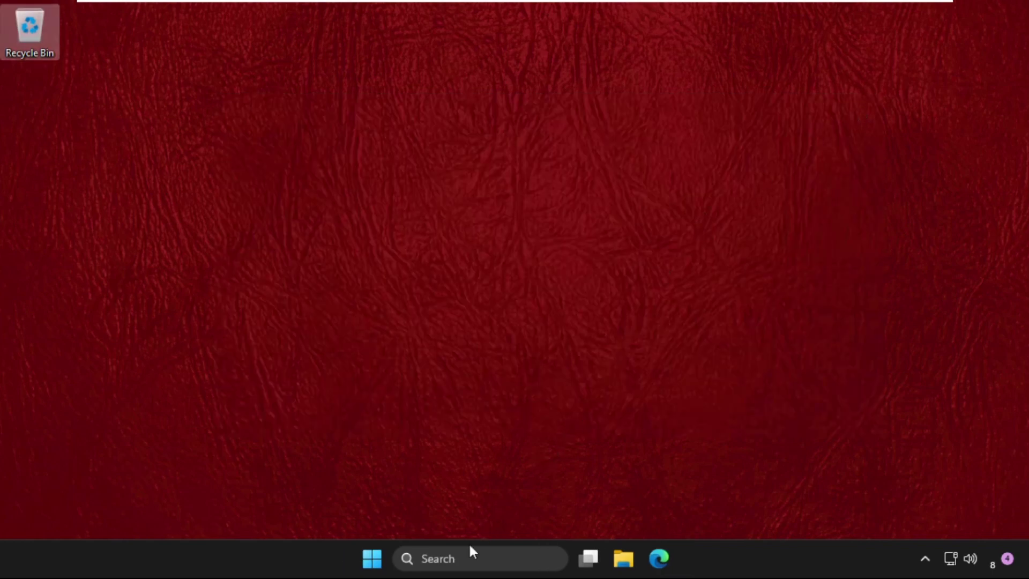
pyautogui.rightClick(372, 558)
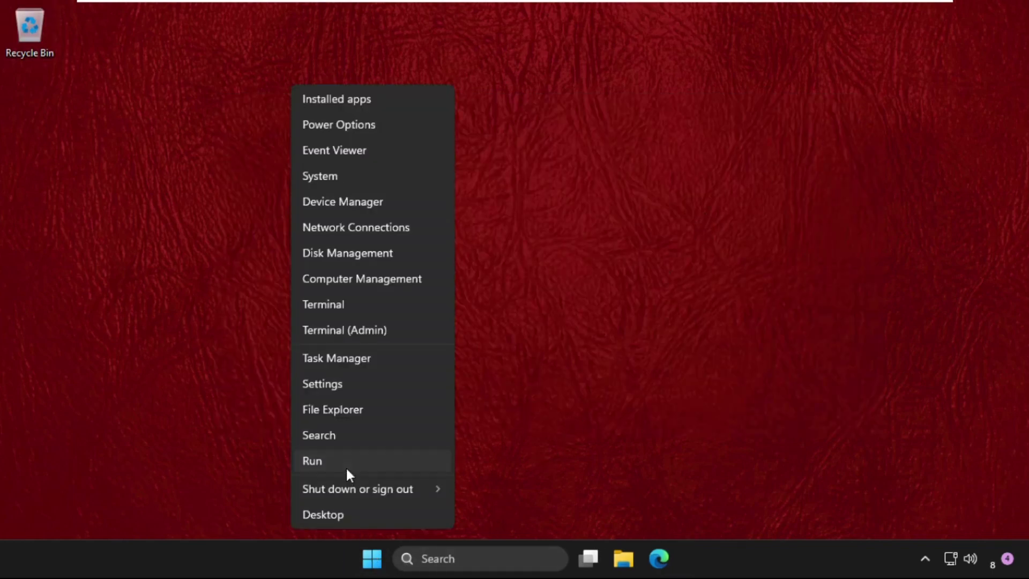
pyautogui.click(346, 465)
pyautogui.moveTo(243, 384); pyautogui.dragTo(439, 286)
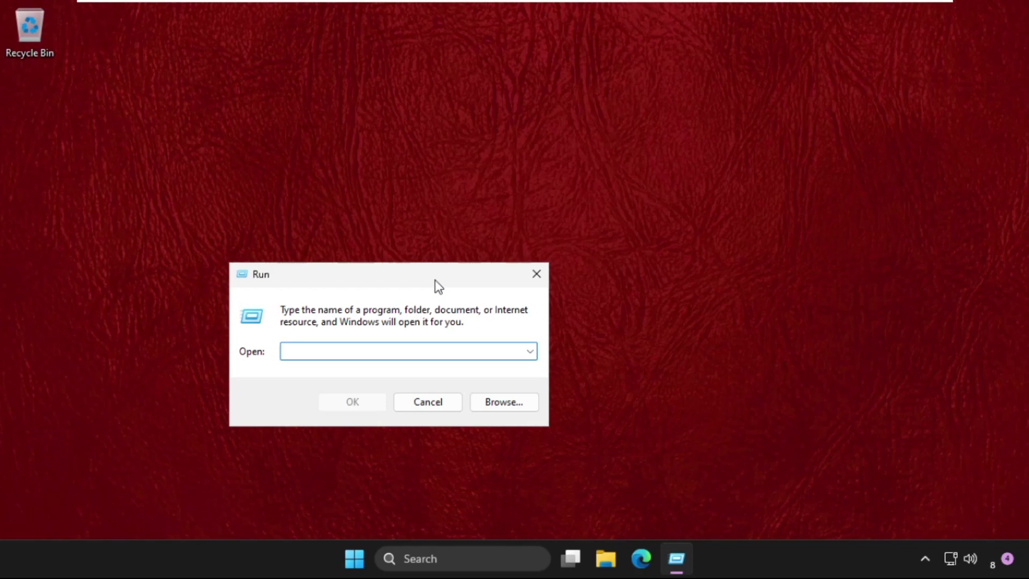
pyautogui.write('clea')
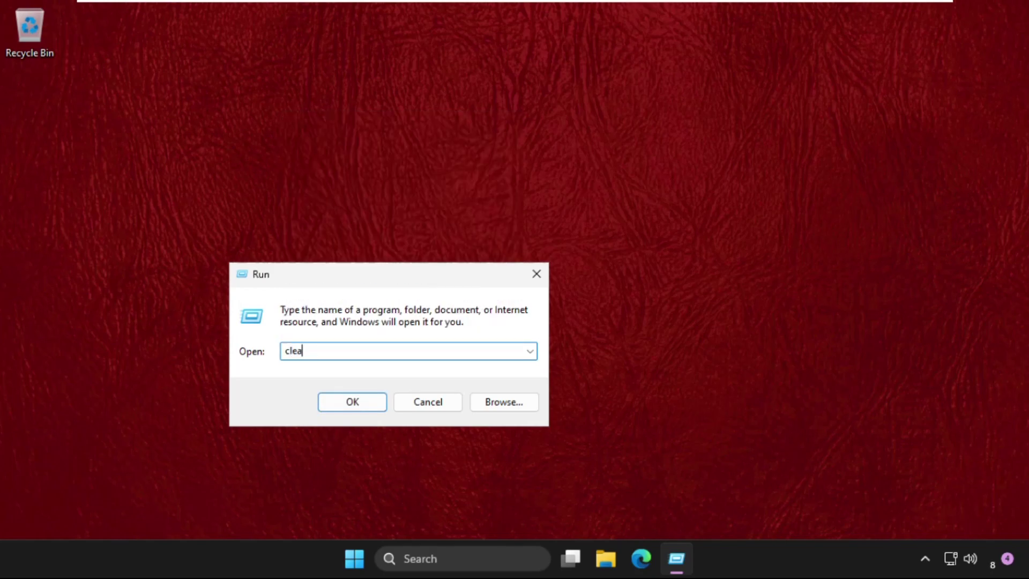
pyautogui.write('nmg')
pyautogui.write('r')
pyautogui.press('Return')
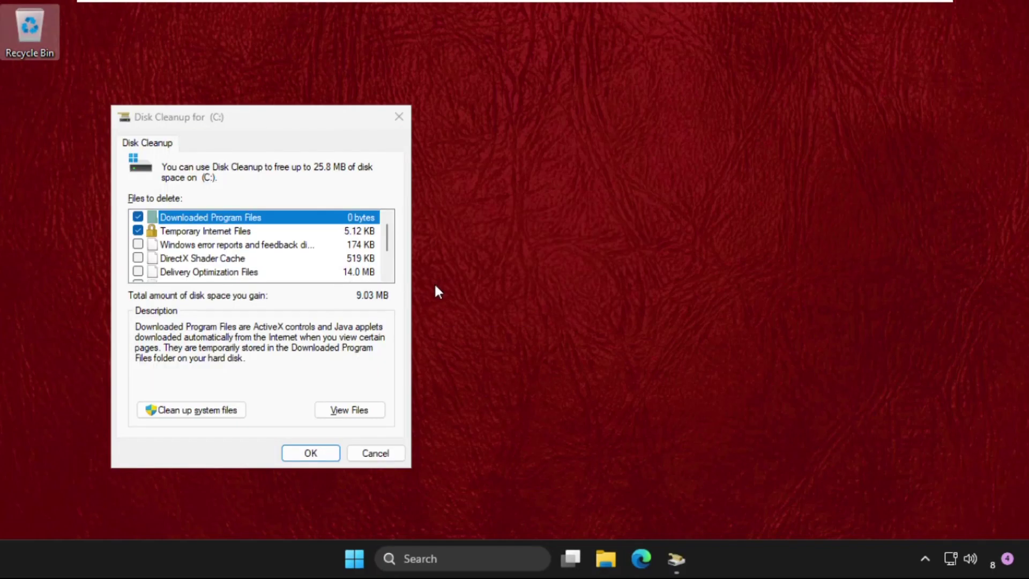
# Check all categories, including error reports and Recycle Bin (about 25.8 MB), and delete them
pyautogui.click(137, 245)
pyautogui.click(137, 272)
pyautogui.scroll(-3, 139, 257)
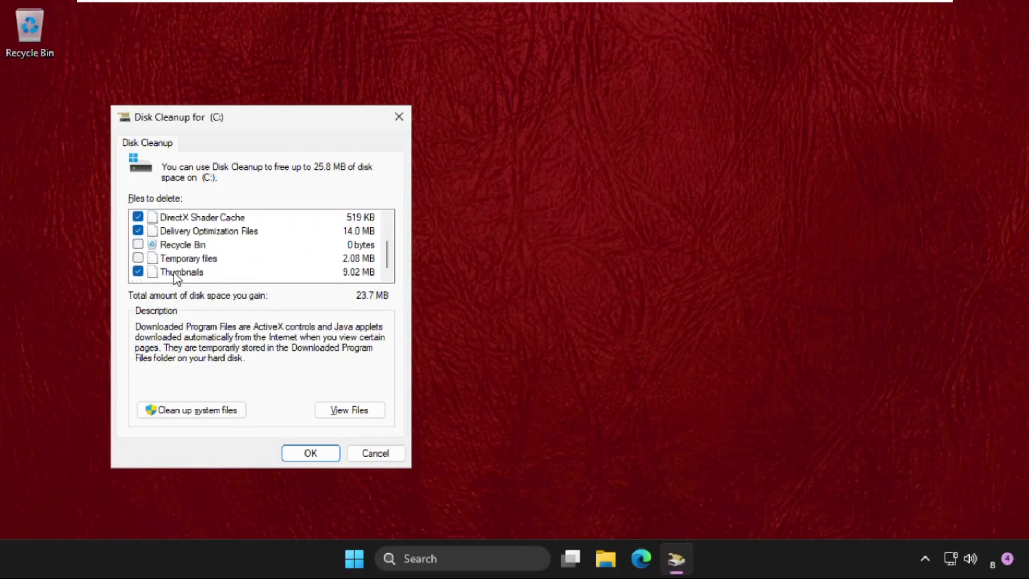
pyautogui.click(138, 245)
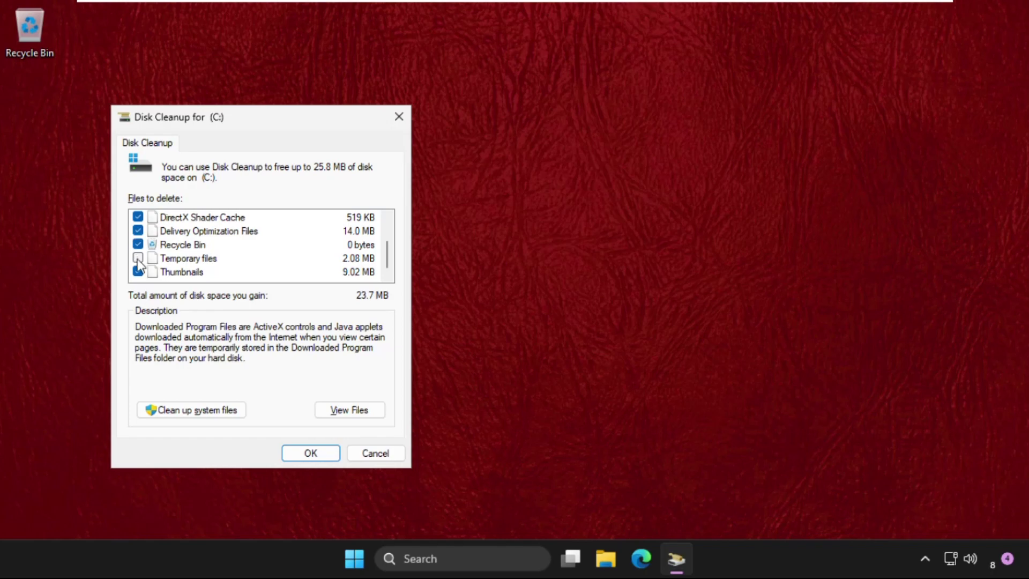
pyautogui.click(312, 453)
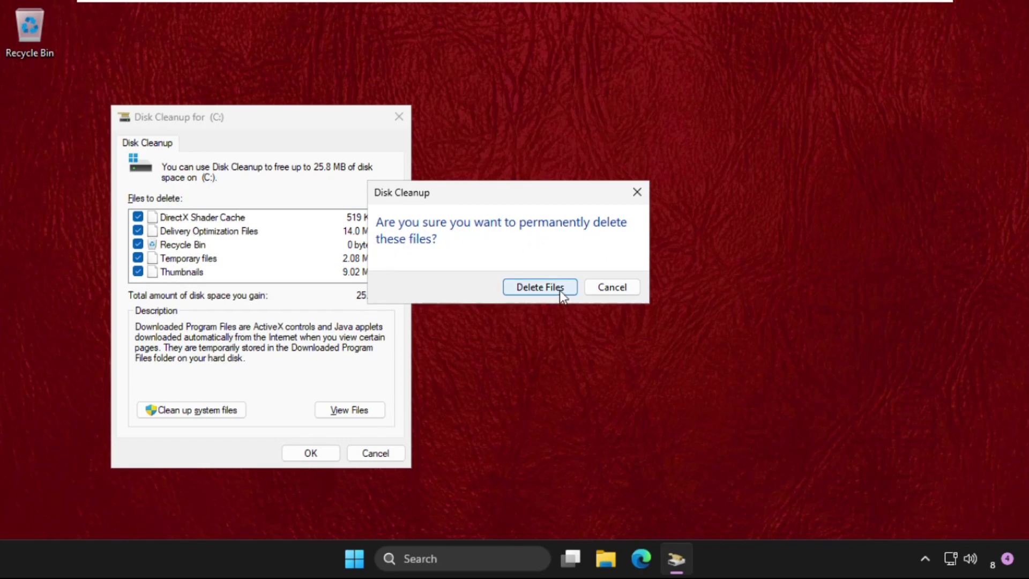
pyautogui.click(540, 287)
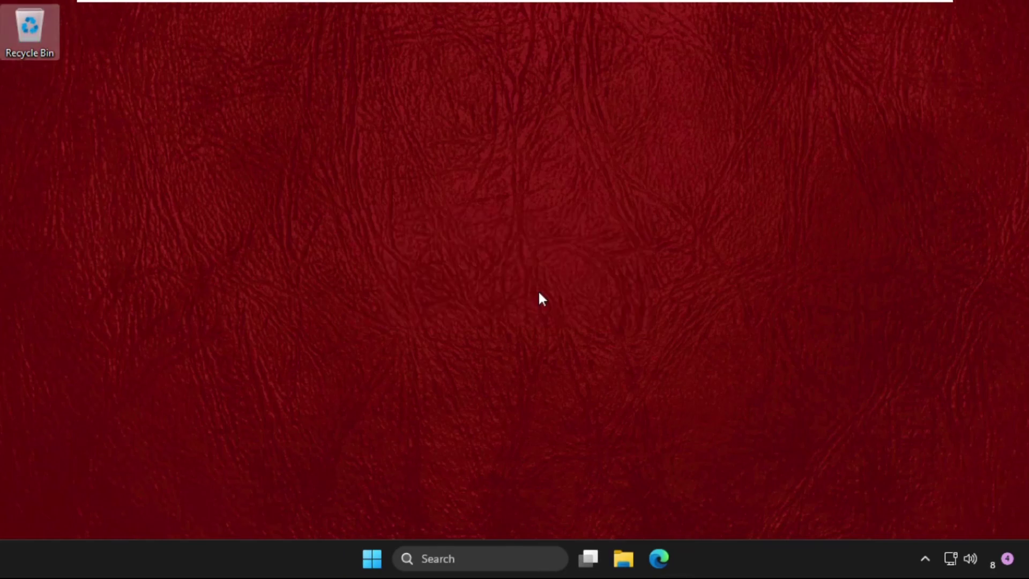
# Show the Start menu's power options with Restart available
pyautogui.click(372, 559)
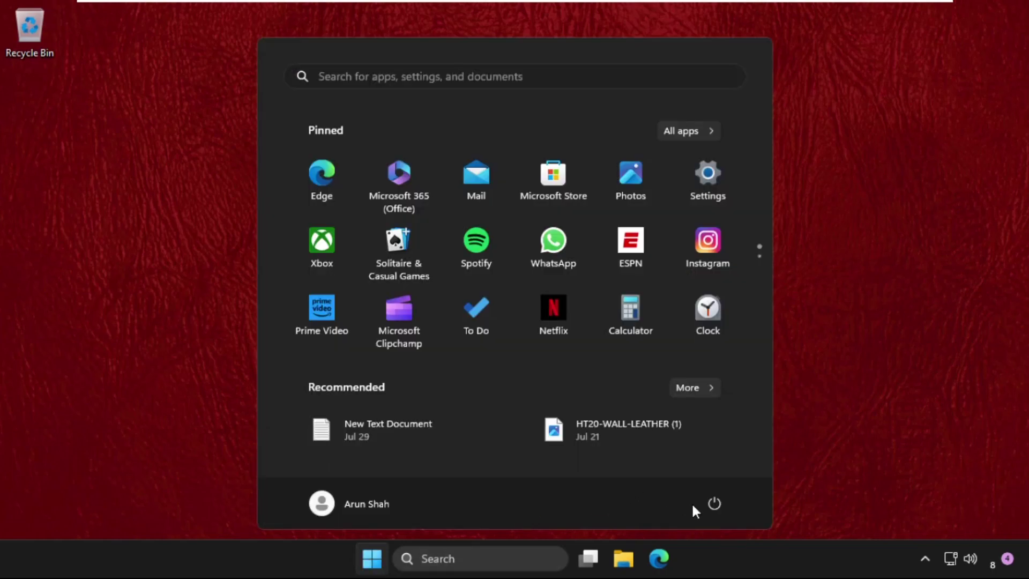
pyautogui.click(714, 504)
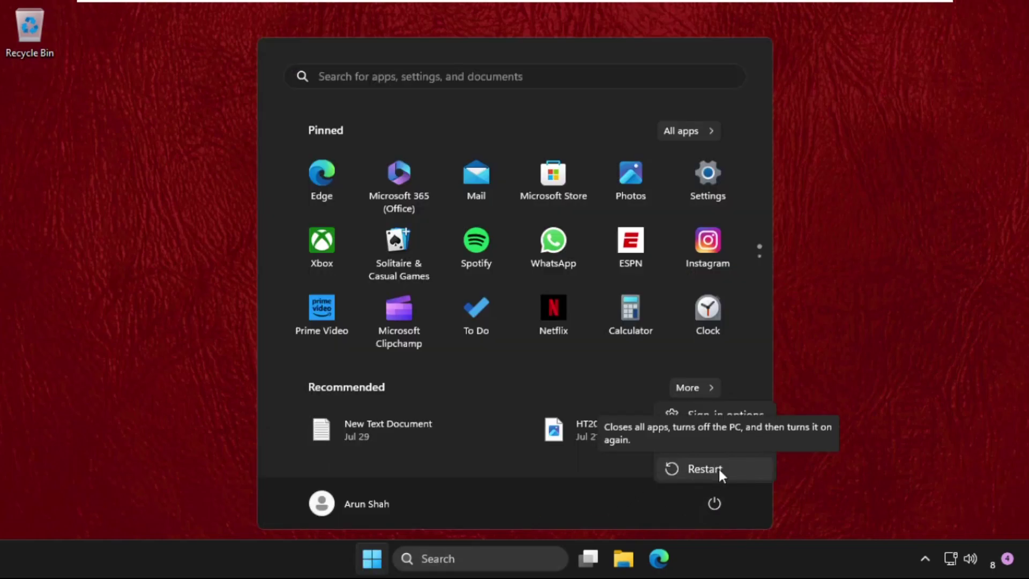